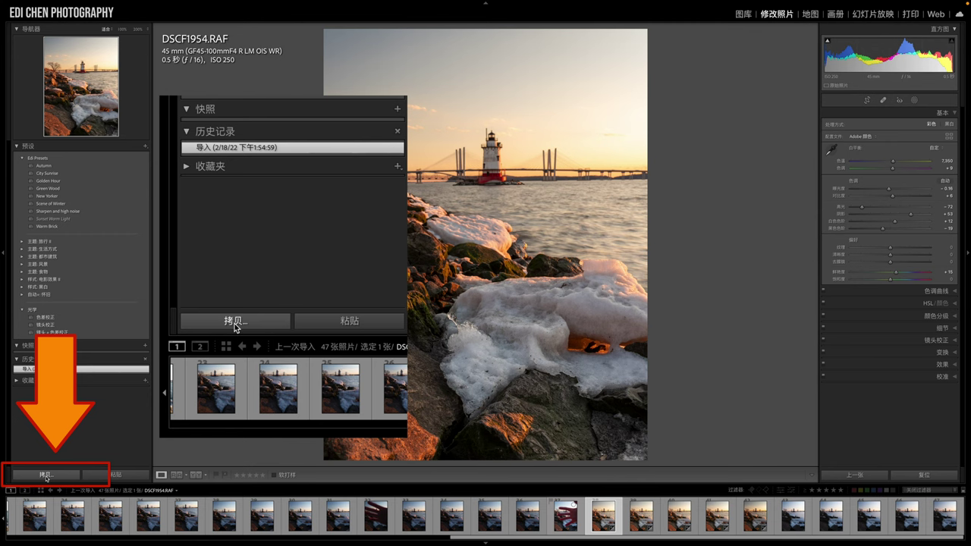
Step: Copy all develop settings from DSCF1954.RAF and paste them onto the next four photos, through DSCF1958.RAF
{"action": "left_click", "coordinate": [47, 475]}
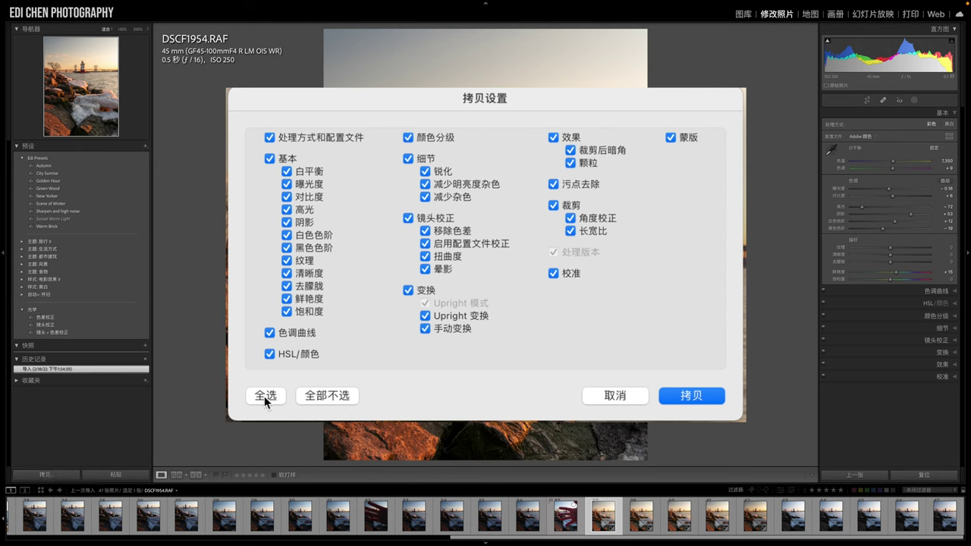
{"action": "left_click", "coordinate": [687, 396]}
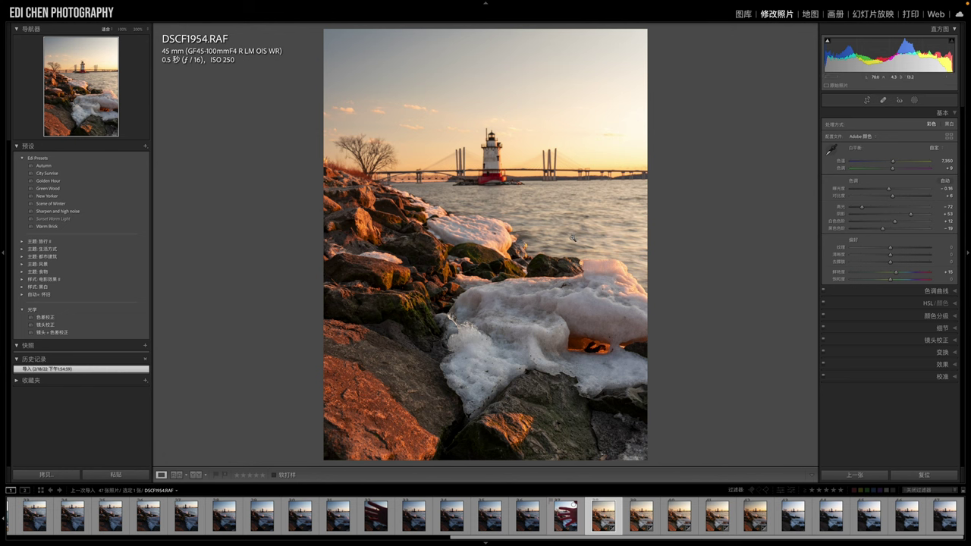
{"action": "left_click", "coordinate": [641, 520]}
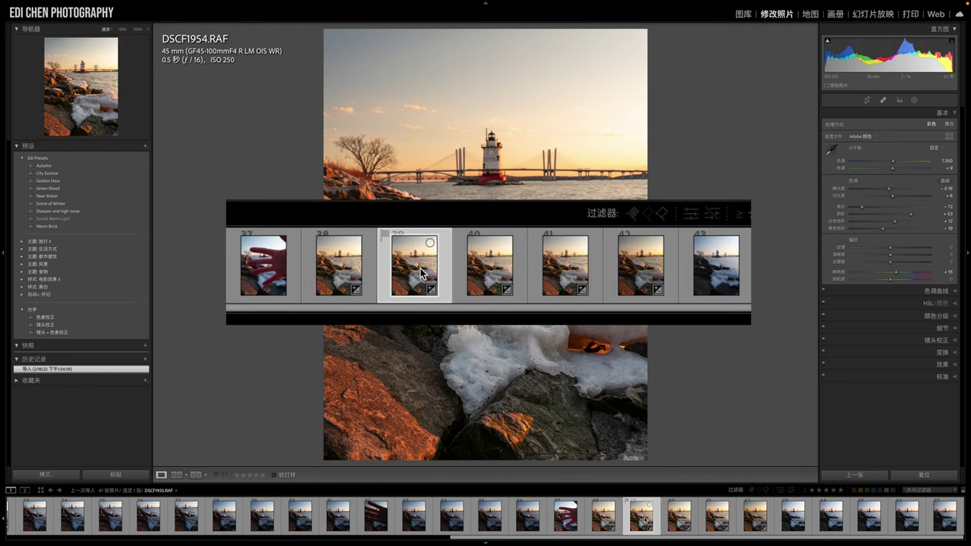
{"action": "left_click", "coordinate": [747, 520], "text": "shift"}
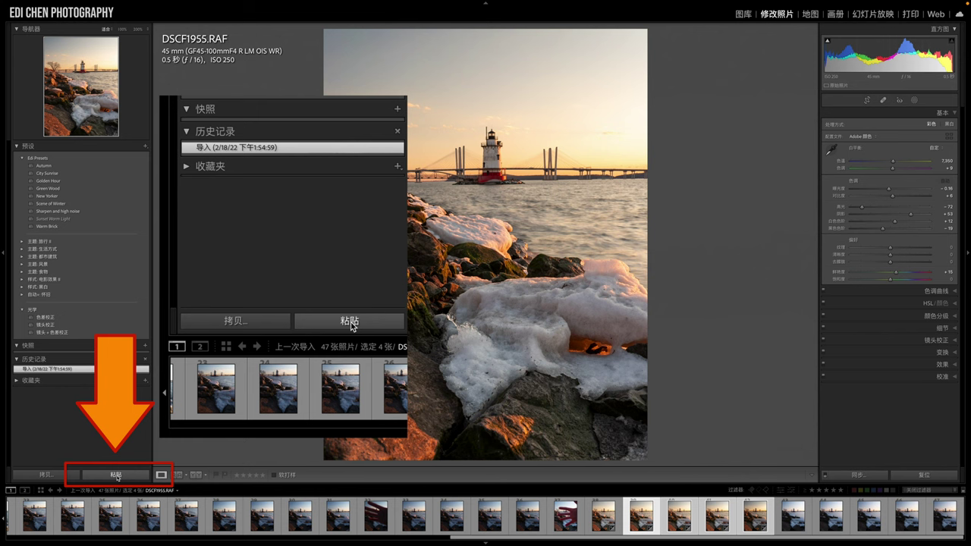
Step: Select the five photos DSCF1954.RAF to DSCF1958.RAF and open them as layers of one document in Photoshop
{"action": "left_click", "coordinate": [598, 523]}
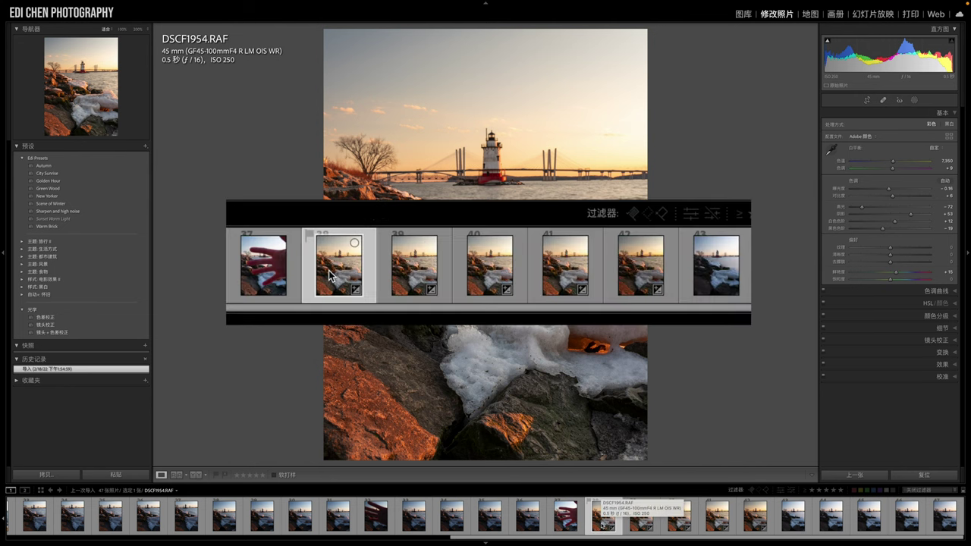
{"action": "left_click", "coordinate": [759, 517], "text": "shift"}
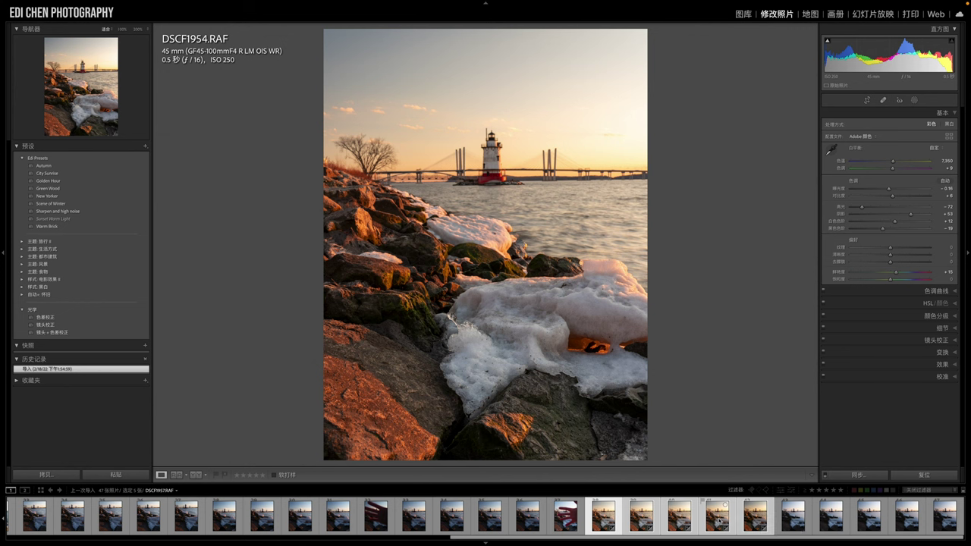
{"action": "right_click", "coordinate": [717, 520]}
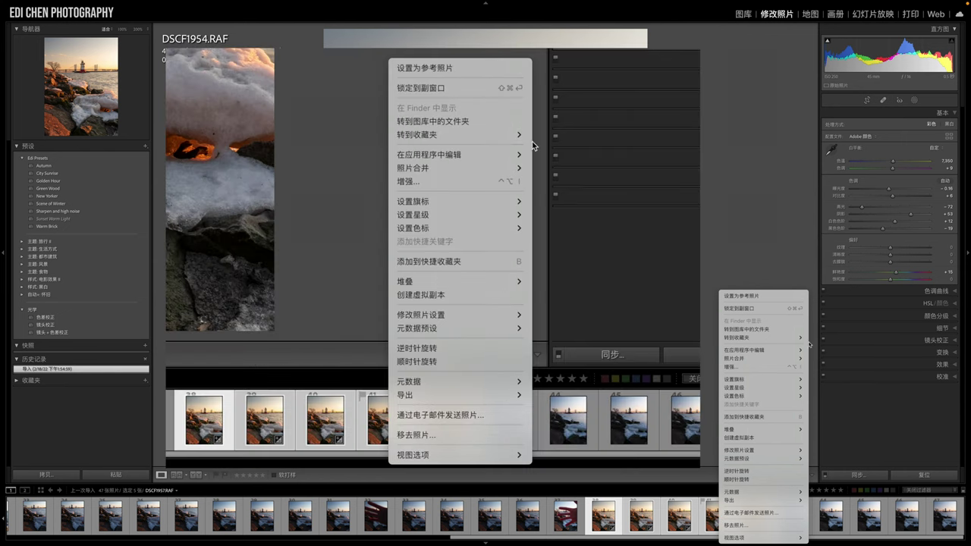
{"action": "mouse_move", "coordinate": [788, 354]}
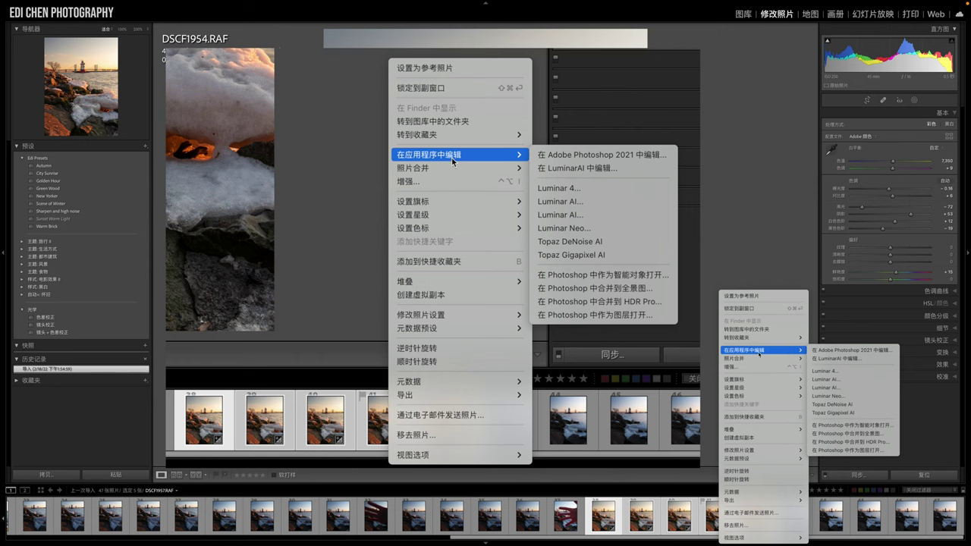
{"action": "left_click", "coordinate": [603, 319]}
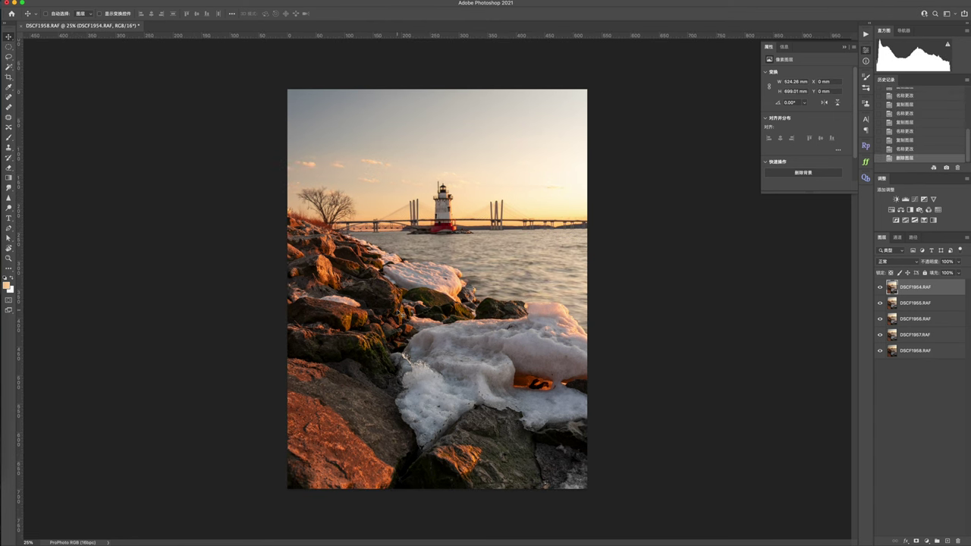
Step: Place a horizontal guide across the upper part of the large foreground ice block and the mossy rocks
{"action": "key", "text": "super+equal"}
{"action": "key", "text": "super+equal"}
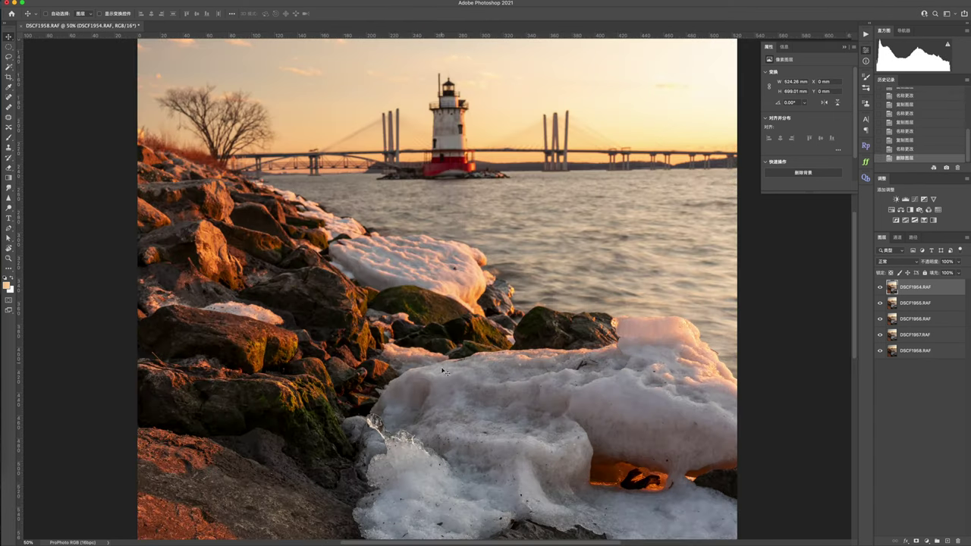
{"action": "left_click_drag", "start_coordinate": [432, 394], "coordinate": [445, 253]}
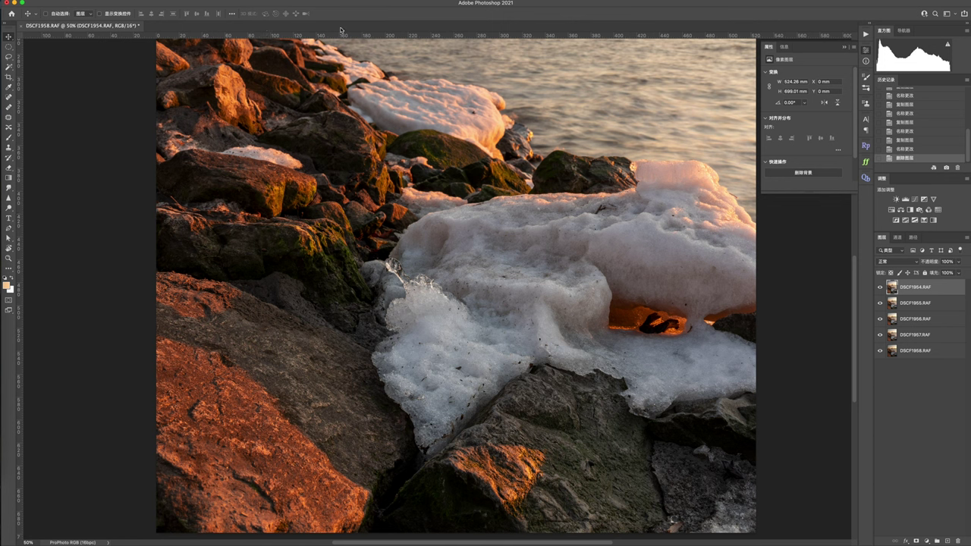
{"action": "left_click_drag", "start_coordinate": [342, 35], "coordinate": [343, 226]}
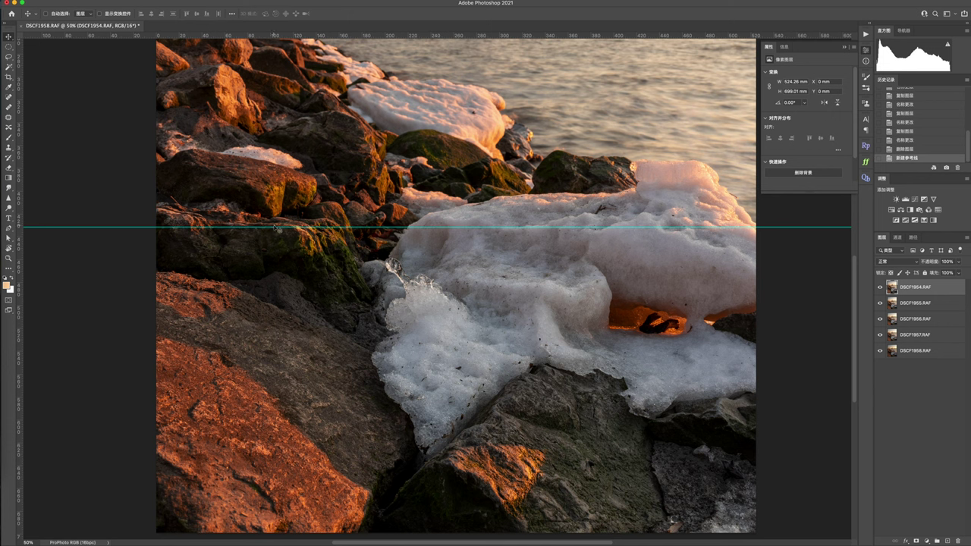
Step: Hide the DSCF1954.RAF layer and place a second horizontal guide across the shore rocks between the lighthouse and the distant ice slab
{"action": "left_click", "coordinate": [880, 286]}
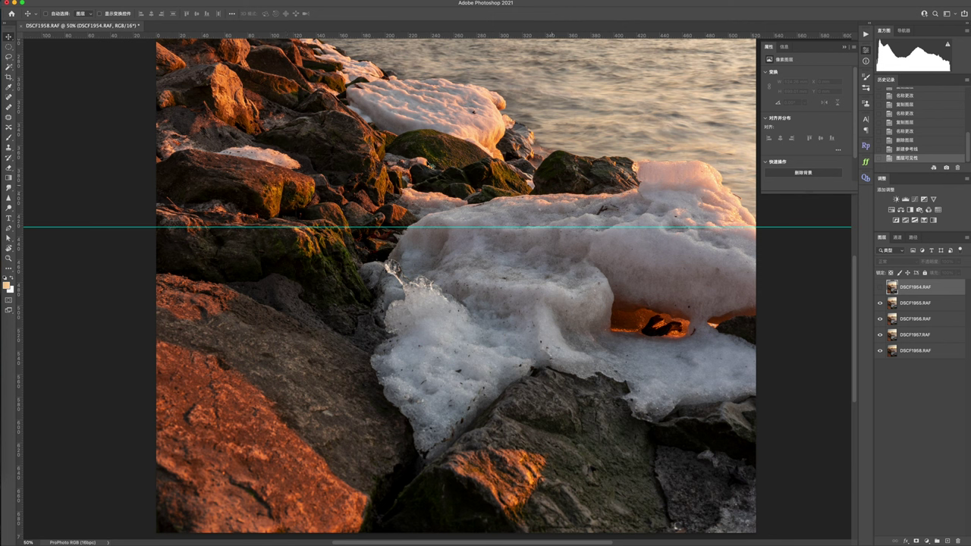
{"action": "left_click_drag", "start_coordinate": [285, 36], "coordinate": [284, 59]}
{"action": "left_click_drag", "start_coordinate": [305, 92], "coordinate": [321, 217]}
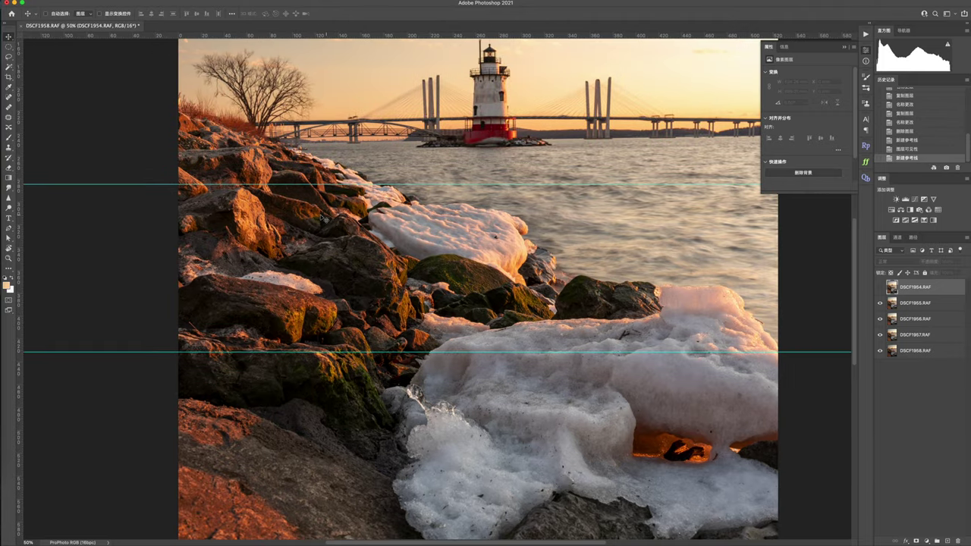
{"action": "left_click_drag", "start_coordinate": [307, 184], "coordinate": [304, 182]}
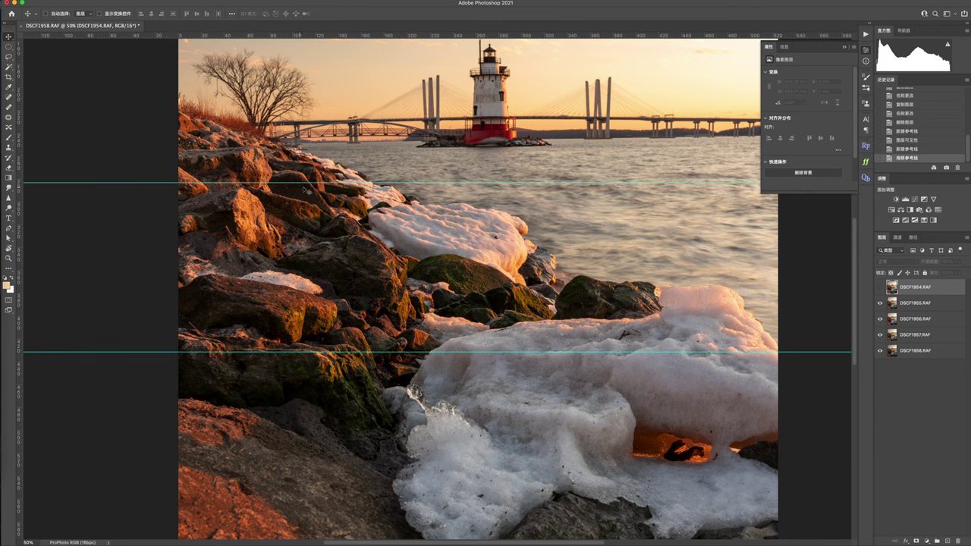
{"action": "key", "text": "ctrl+plus"}
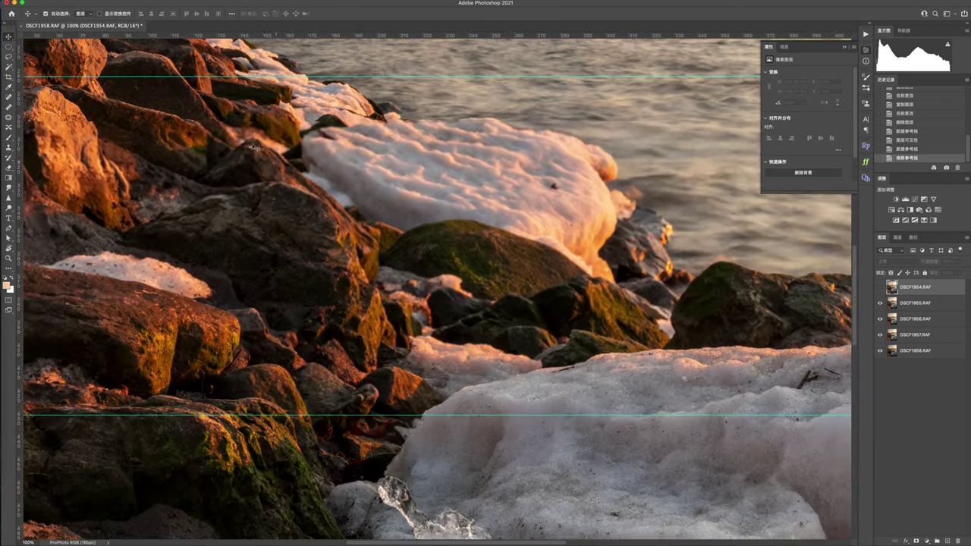
{"action": "left_click_drag", "start_coordinate": [253, 147], "coordinate": [384, 258]}
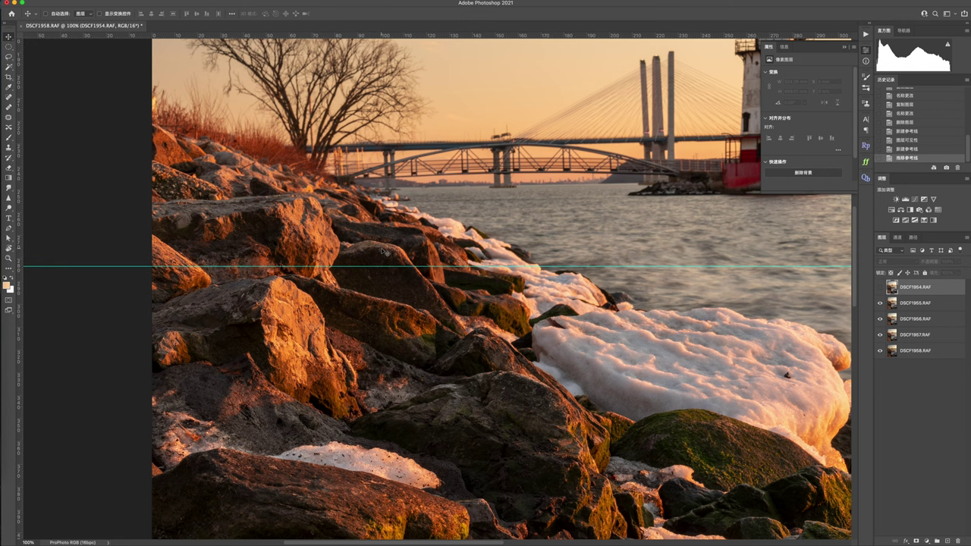
{"action": "left_click_drag", "start_coordinate": [383, 252], "coordinate": [386, 272]}
Step: Hide the DSCF1955.RAF, DSCF1956.RAF and DSCF1957.RAF layers and examine the sharpness around the lighthouse in DSCF1958.RAF
{"action": "left_click", "coordinate": [880, 303]}
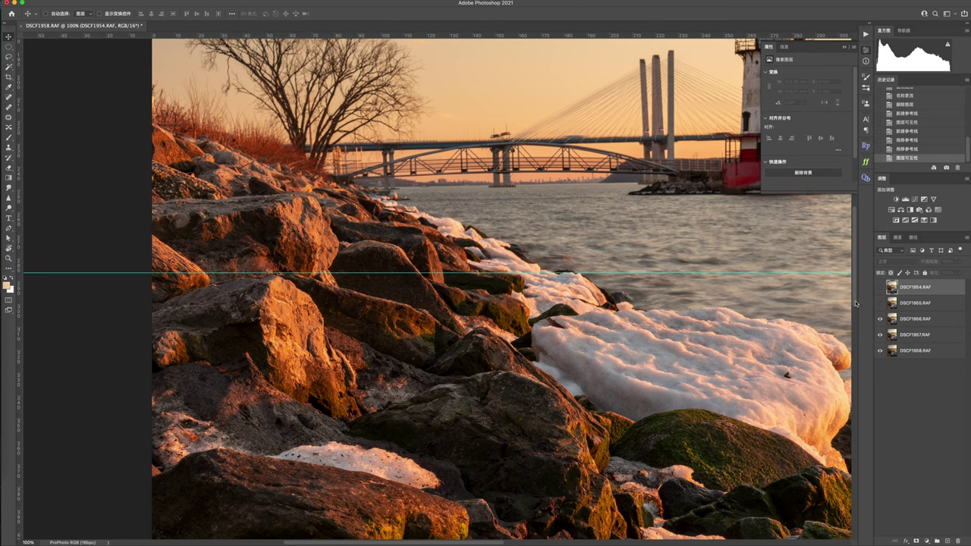
{"action": "left_click", "coordinate": [880, 319]}
{"action": "left_click", "coordinate": [880, 334]}
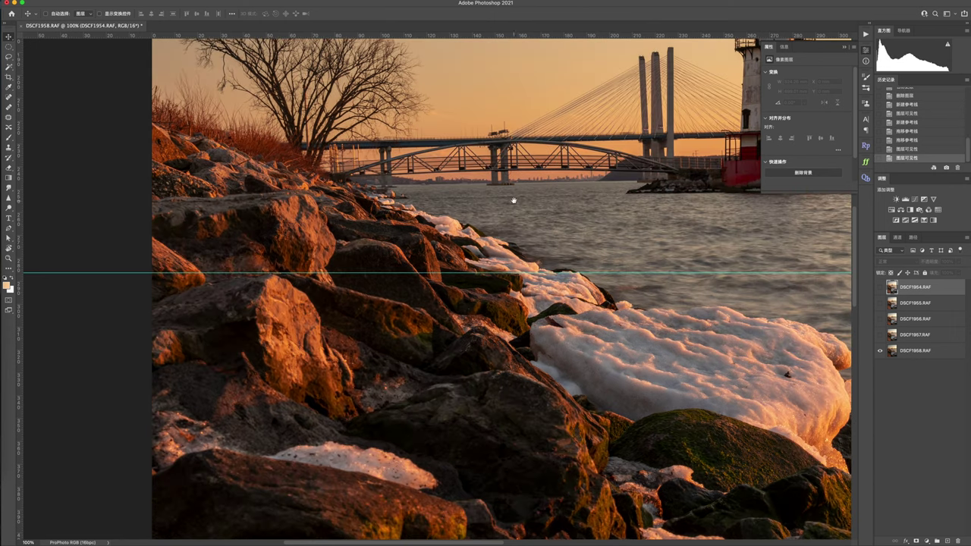
{"action": "left_click_drag", "start_coordinate": [514, 200], "coordinate": [396, 374]}
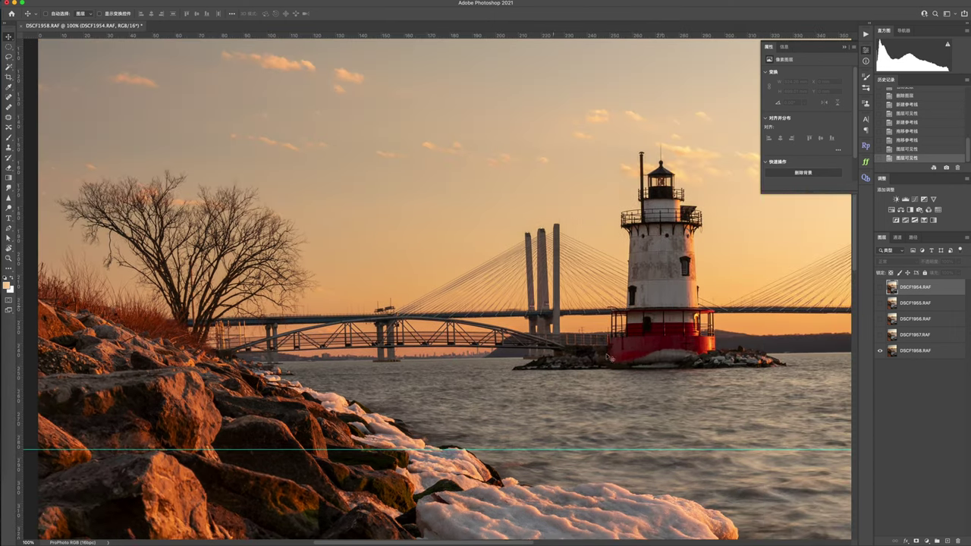
{"action": "key", "text": "super+minus"}
{"action": "key", "text": "super+minus"}
{"action": "key", "text": "super+minus"}
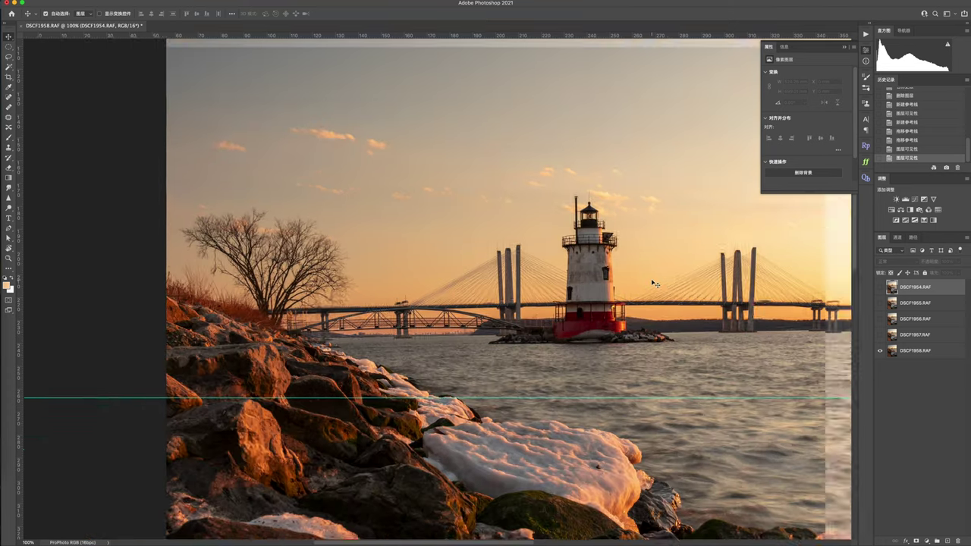
{"action": "key", "text": "super+minus"}
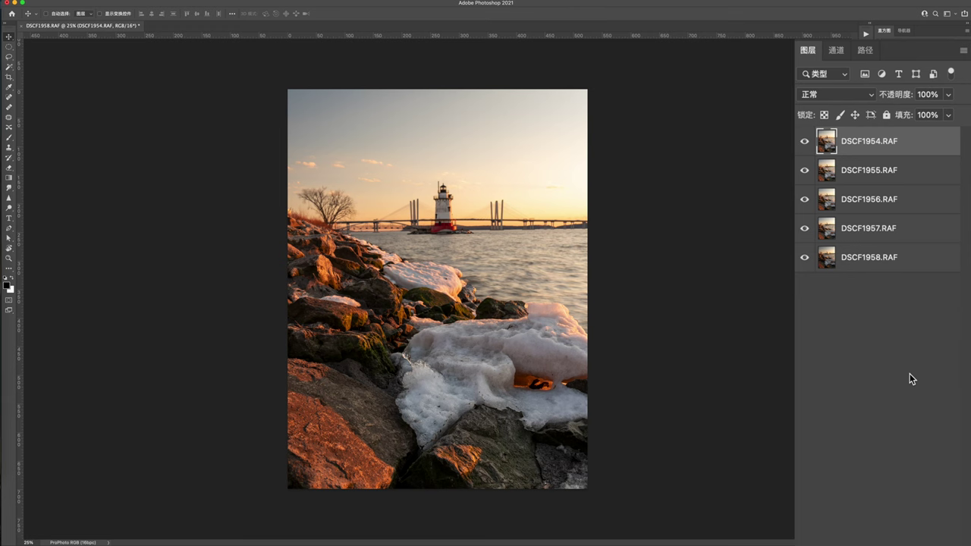
Step: Select all five layers and auto-align them with the Auto projection and vignette removal, without geometric distortion correction
{"action": "left_click", "coordinate": [891, 260], "text": "shift"}
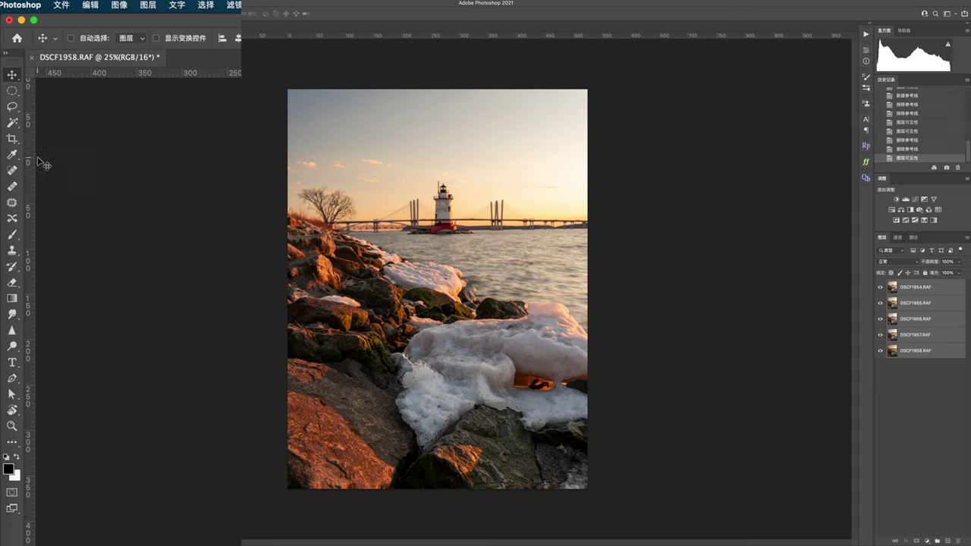
{"action": "left_click", "coordinate": [93, 7]}
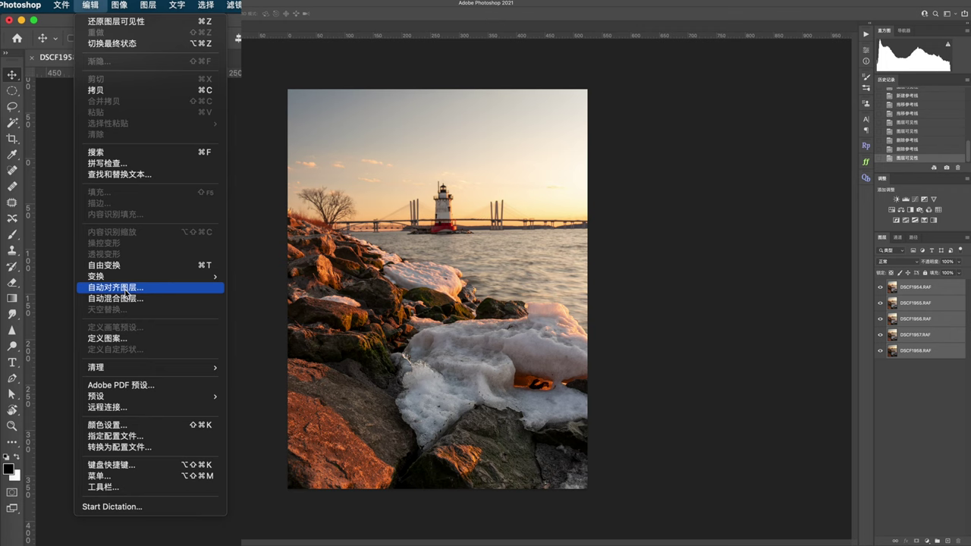
{"action": "left_click", "coordinate": [125, 292]}
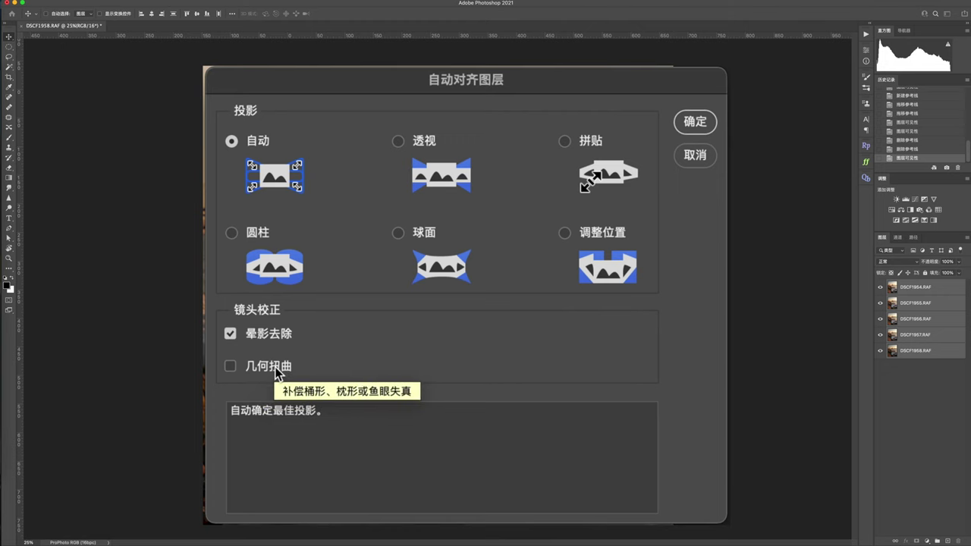
{"action": "left_click", "coordinate": [700, 126]}
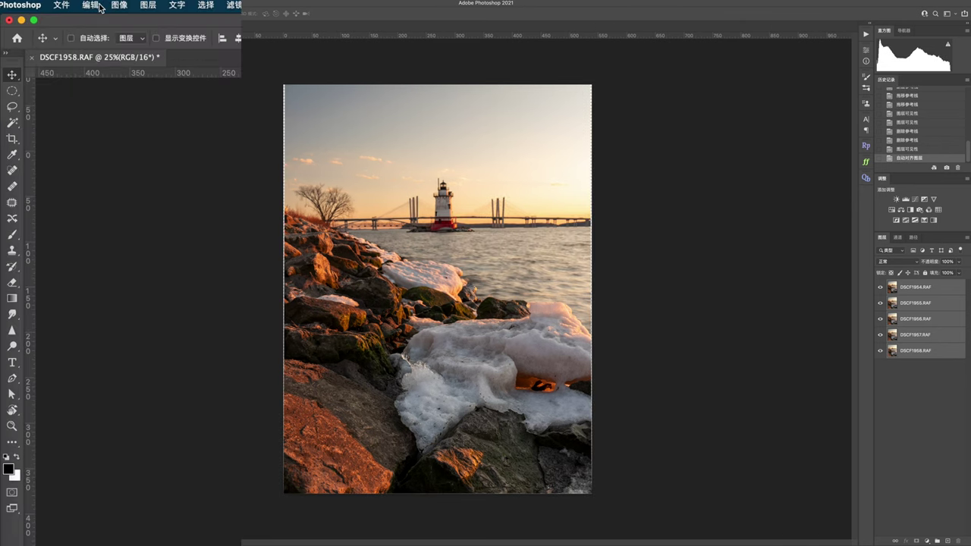
Step: Auto-blend the aligned layers as stacked images with seamless tones and colors and content-aware fill for transparent areas, and clear the selection
{"action": "left_click", "coordinate": [92, 7]}
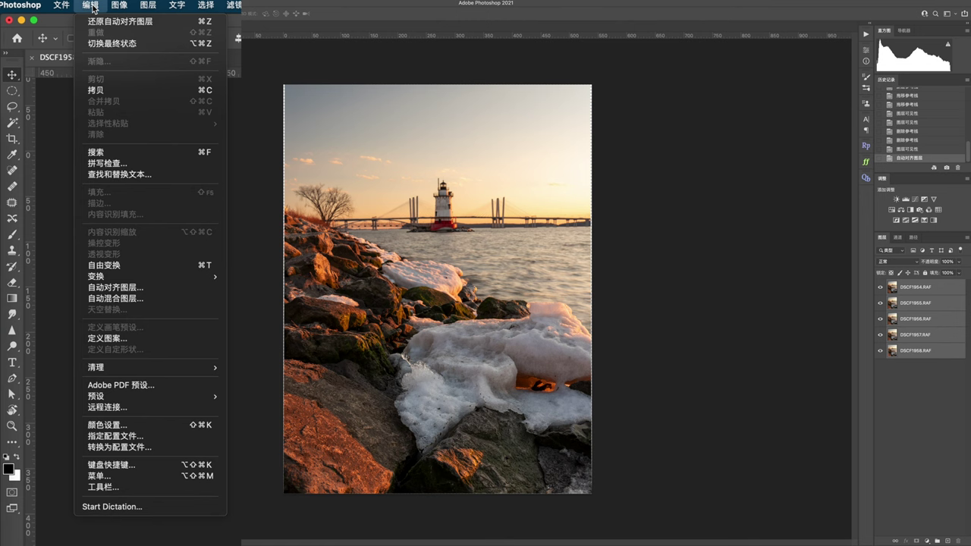
{"action": "left_click", "coordinate": [155, 302]}
{"action": "left_click", "coordinate": [156, 299]}
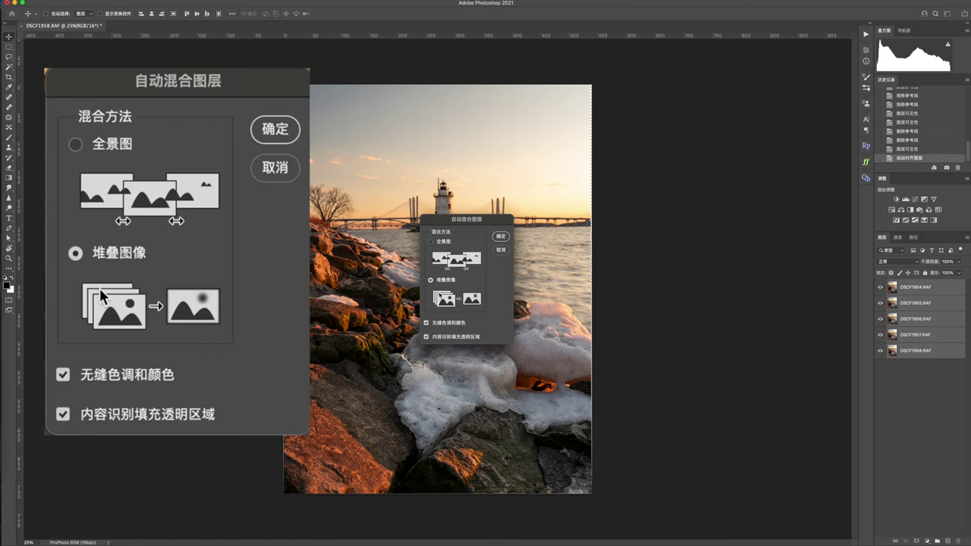
{"action": "left_click", "coordinate": [501, 236]}
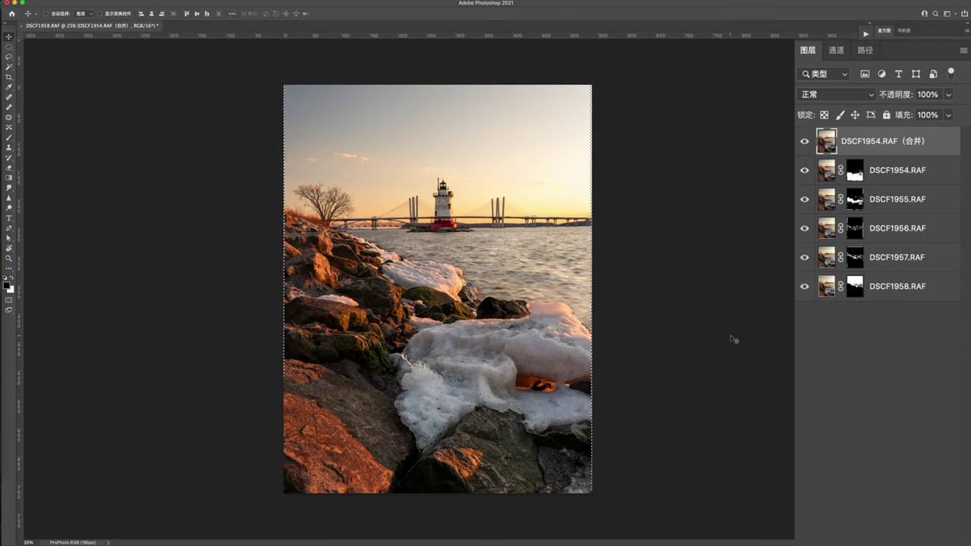
{"action": "key", "text": "super+d"}
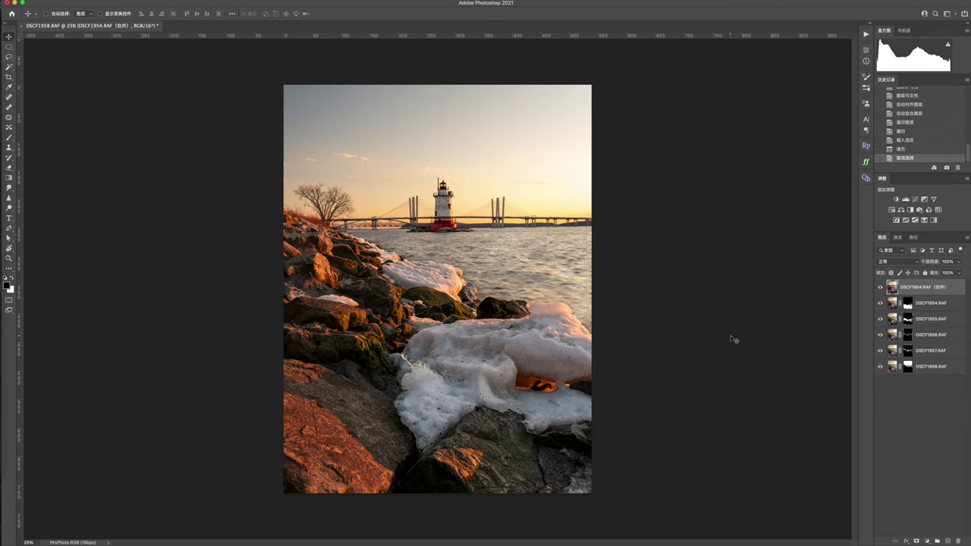
Step: Examine the merged layer up close for sharpness and blending flaws in the foreground, shoreline rocks and water near the lighthouse
{"action": "key", "text": "super+equal"}
{"action": "key", "text": "super+equal"}
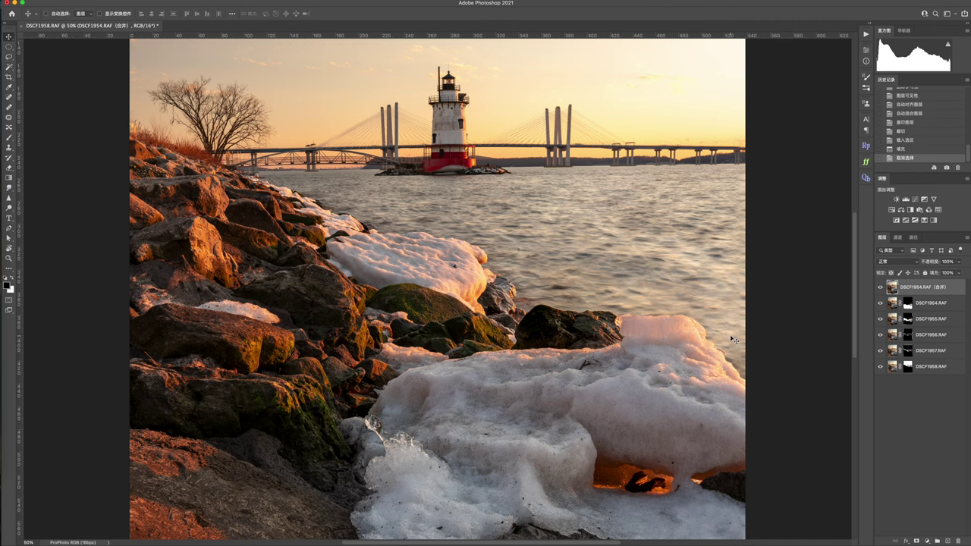
{"action": "left_click_drag", "start_coordinate": [615, 333], "coordinate": [643, 269]}
{"action": "scroll", "coordinate": [634, 329], "scroll_direction": "down", "scroll_amount": 2}
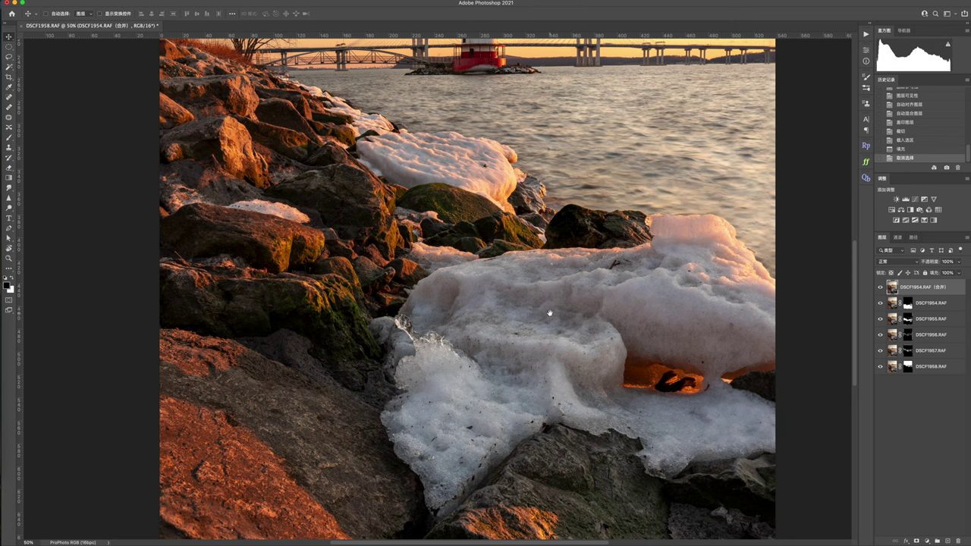
{"action": "left_click_drag", "start_coordinate": [413, 261], "coordinate": [531, 297]}
{"action": "key", "text": "super+0"}
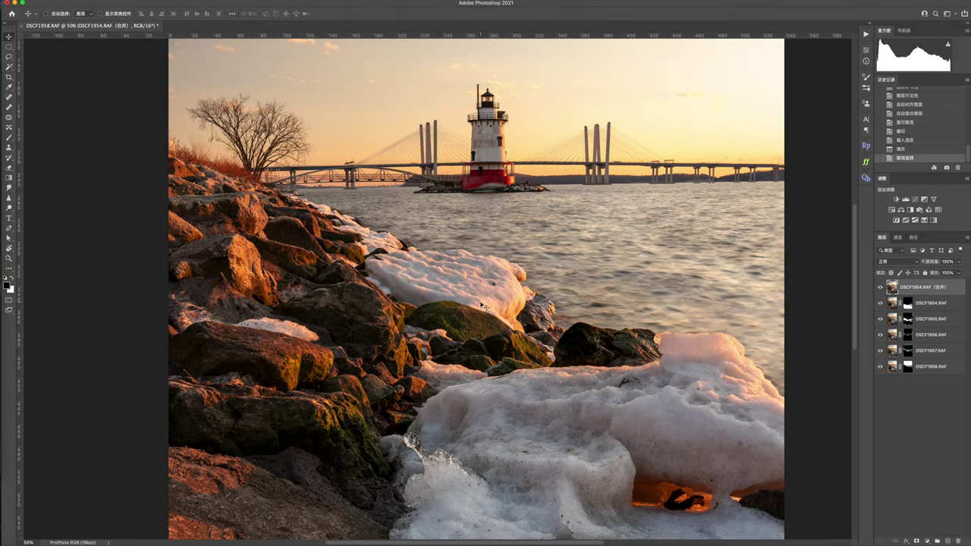
{"action": "key", "text": "super+plus"}
{"action": "key", "text": "super+plus"}
{"action": "key", "text": "super+plus"}
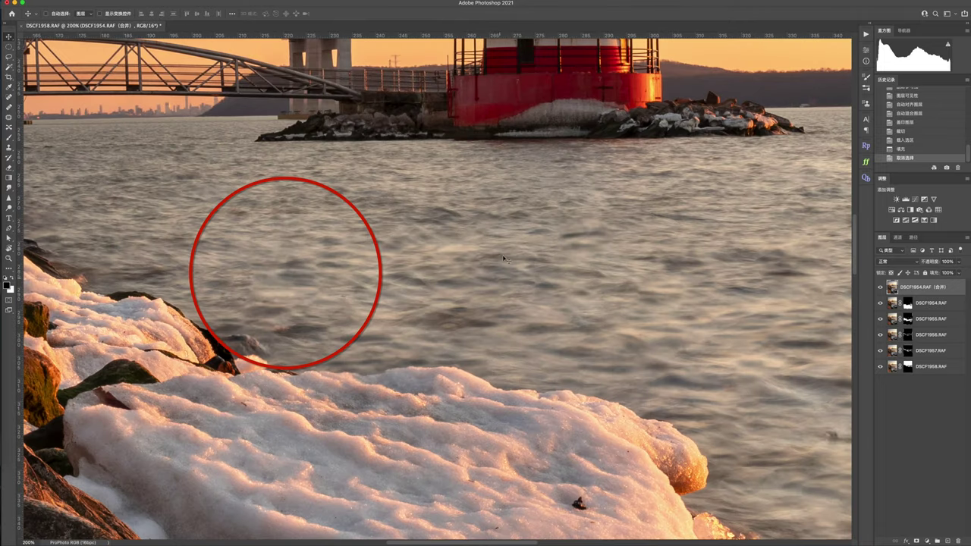
{"action": "left_click_drag", "start_coordinate": [693, 336], "coordinate": [460, 271]}
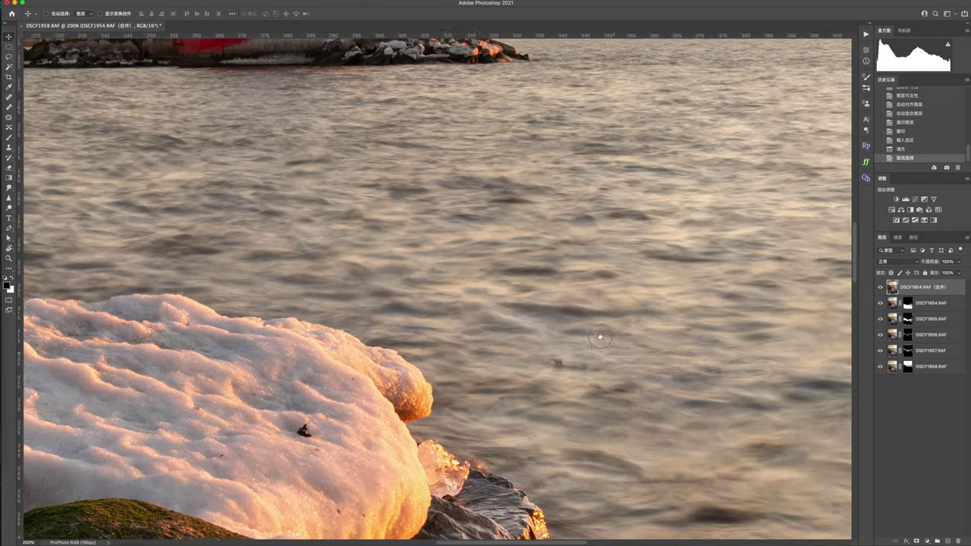
Step: Examine the merged layer's water, dark shore rocks and pink ice up close, and return to a wider view
{"action": "left_click_drag", "start_coordinate": [600, 337], "coordinate": [386, 149]}
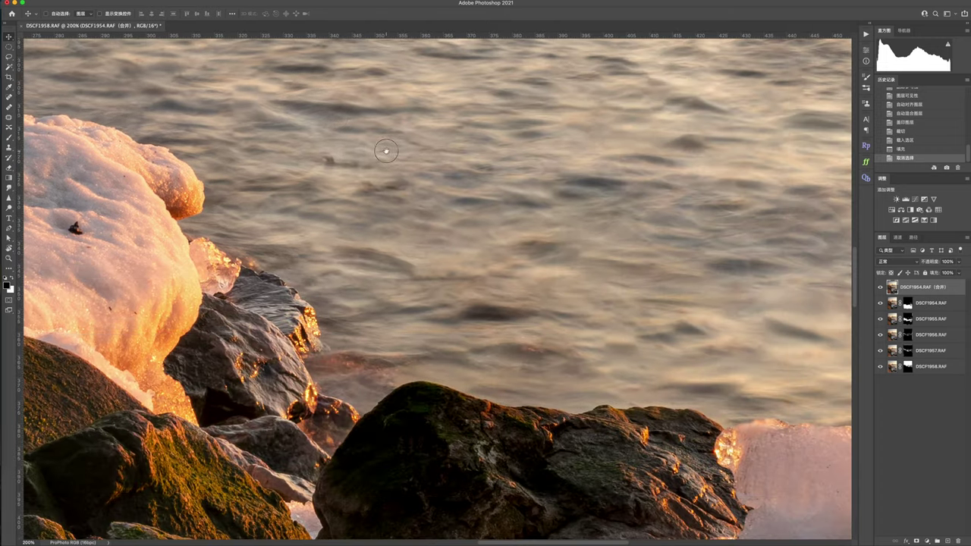
{"action": "left_click_drag", "start_coordinate": [581, 351], "coordinate": [306, 251]}
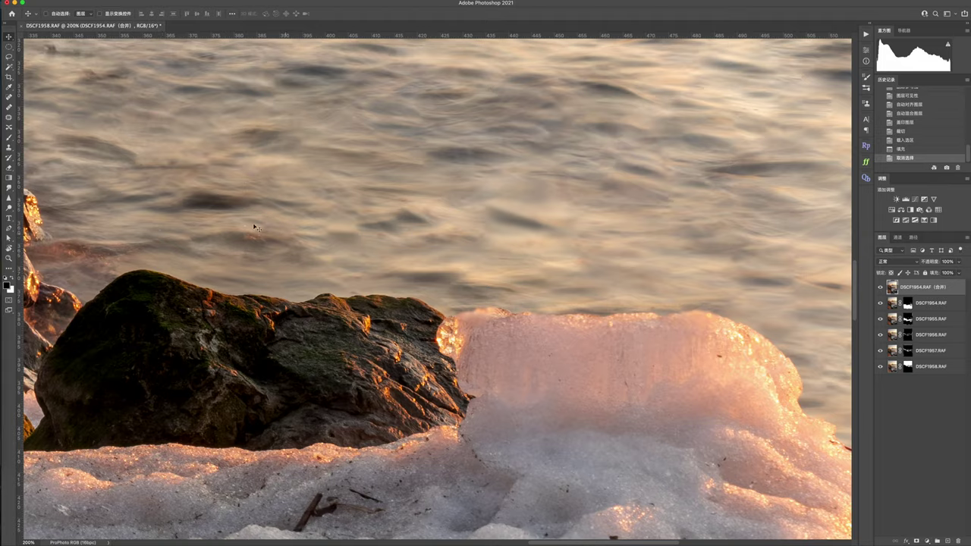
{"action": "key", "text": "super+minus"}
{"action": "key", "text": "super+minus"}
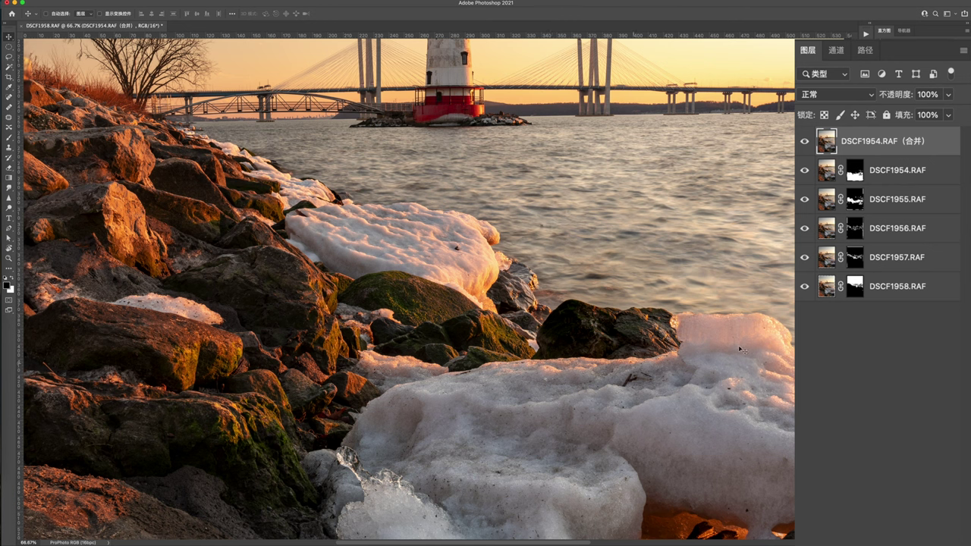
Step: Hide the merged layer and the DSCF1955.RAF to DSCF1958.RAF layers, and select the DSCF1954.RAF layer mask
{"action": "left_click", "coordinate": [805, 144]}
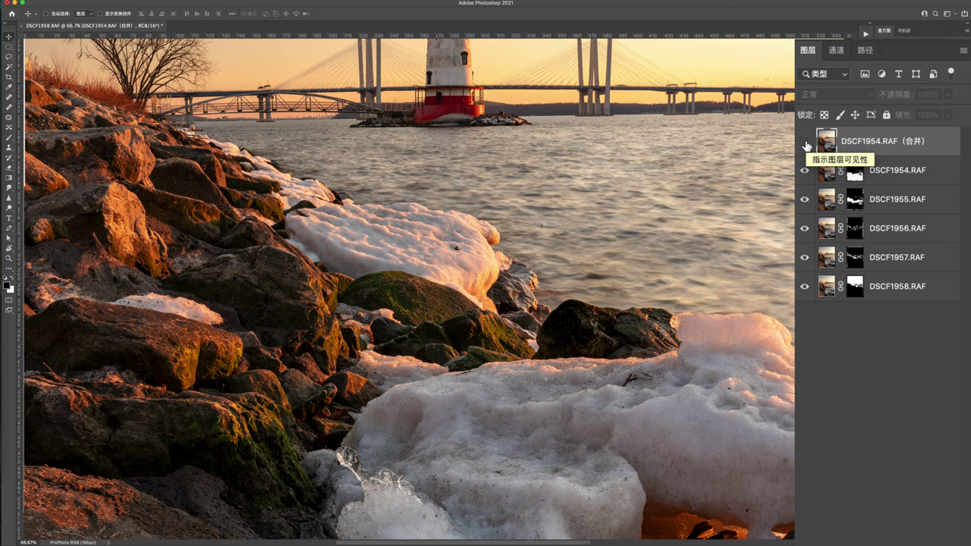
{"action": "left_click_drag", "start_coordinate": [805, 199], "coordinate": [802, 289]}
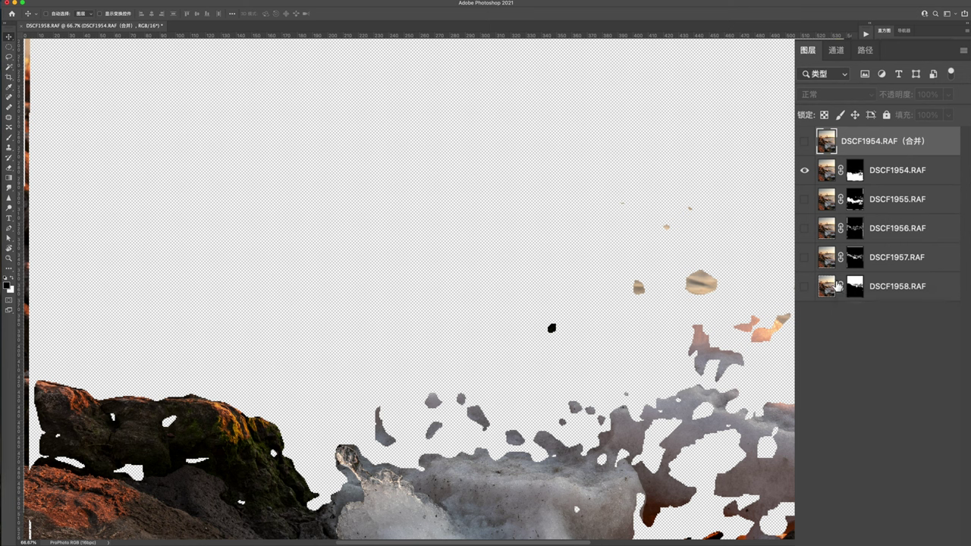
{"action": "left_click", "coordinate": [855, 172]}
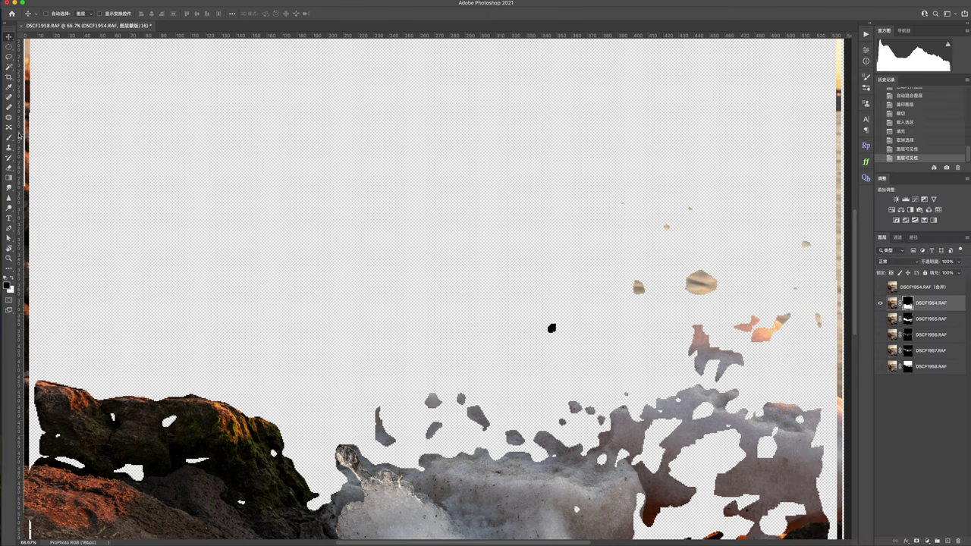
Step: Brush black on the DSCF1954.RAF mask over the stray water and upper ice patches, and show the four layers below again
{"action": "left_click", "coordinate": [9, 138]}
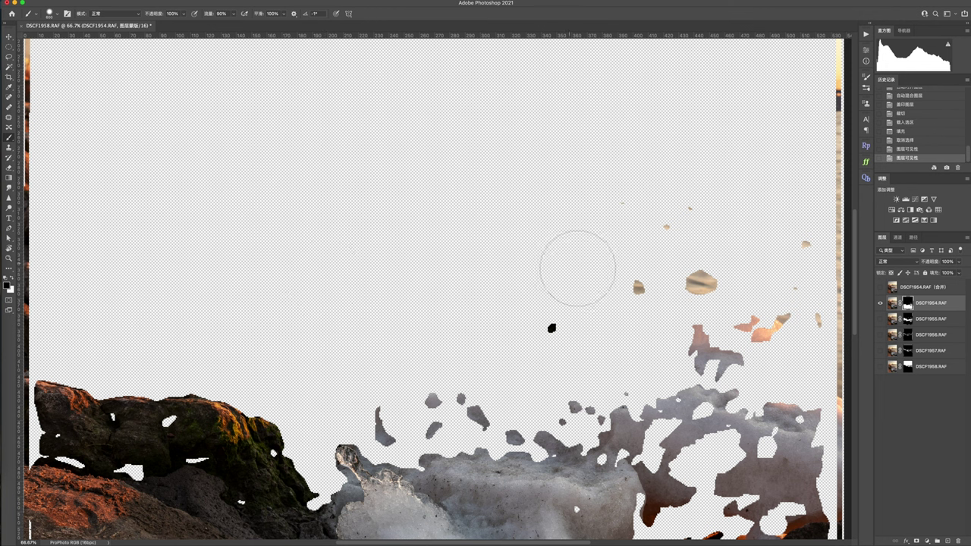
{"action": "mouse_move", "coordinate": [576, 263]}
{"action": "left_mouse_down"}
{"action": "mouse_move", "coordinate": [636, 279]}
{"action": "mouse_move", "coordinate": [690, 264]}
{"action": "mouse_move", "coordinate": [713, 212]}
{"action": "left_mouse_up"}
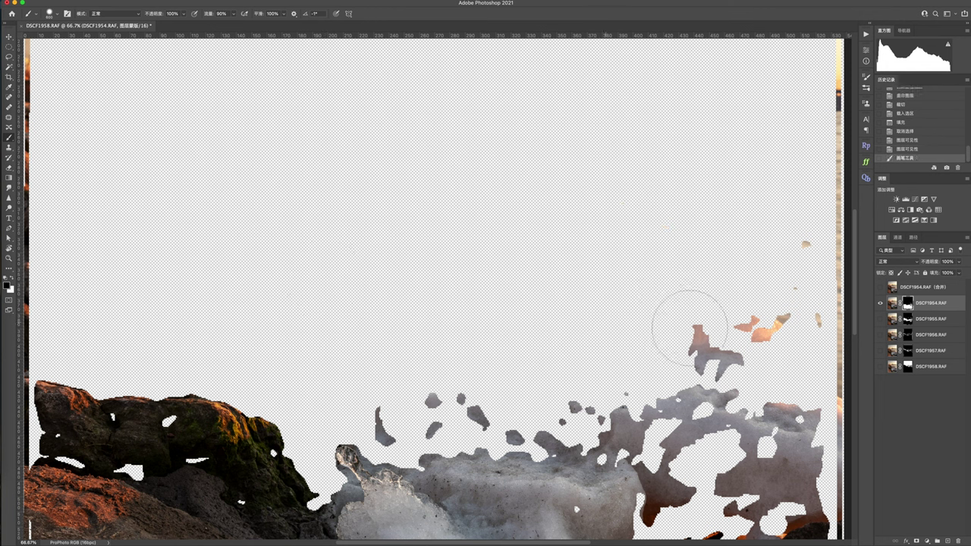
{"action": "mouse_move", "coordinate": [751, 321]}
{"action": "left_mouse_down"}
{"action": "mouse_move", "coordinate": [723, 356]}
{"action": "mouse_move", "coordinate": [771, 322]}
{"action": "mouse_move", "coordinate": [800, 272]}
{"action": "mouse_move", "coordinate": [800, 329]}
{"action": "mouse_move", "coordinate": [713, 329]}
{"action": "left_mouse_up"}
{"action": "left_click_drag", "start_coordinate": [881, 319], "coordinate": [880, 366]}
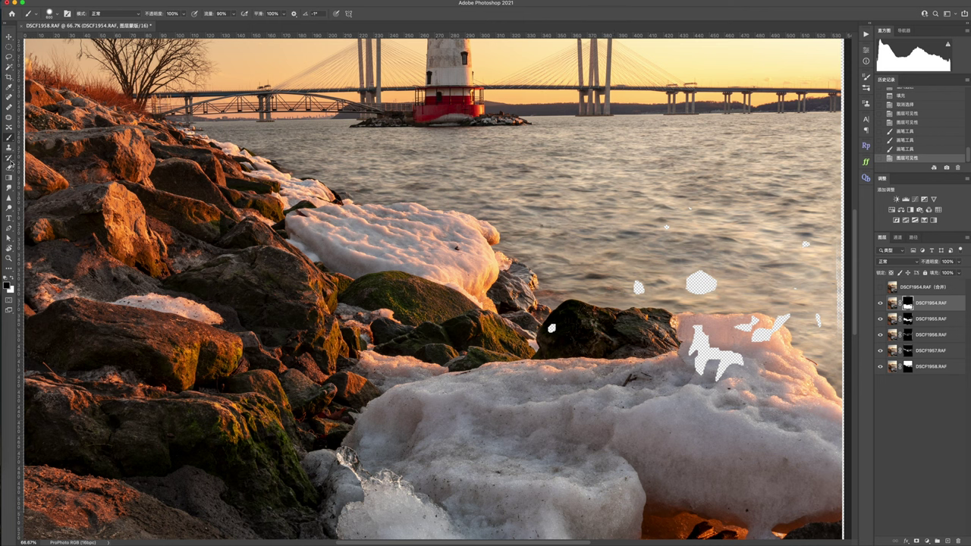
Step: Use the Eraser on the DSCF1954.RAF mask to fill the transparent gaps in the water and the pink ice
{"action": "left_click", "coordinate": [9, 167]}
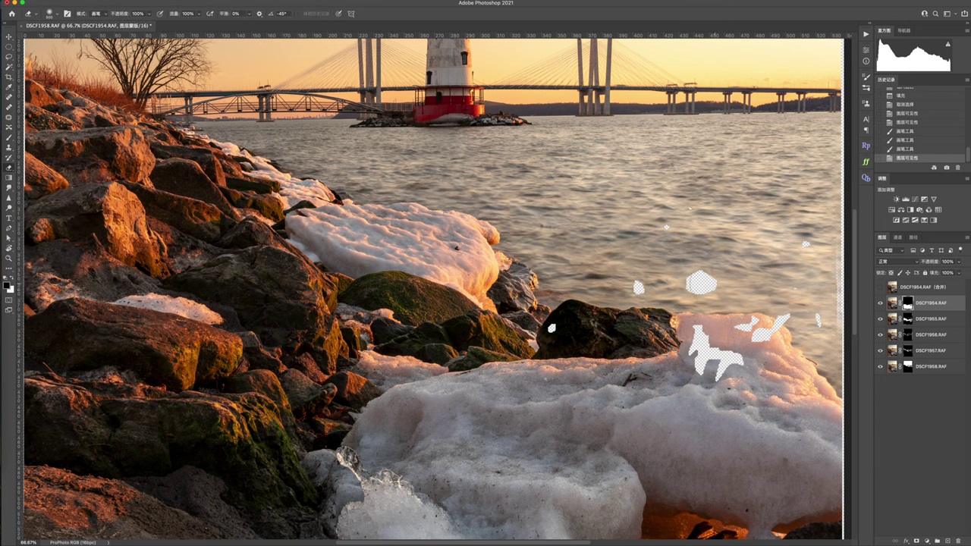
{"action": "mouse_move", "coordinate": [691, 284]}
{"action": "left_mouse_down"}
{"action": "mouse_move", "coordinate": [728, 284]}
{"action": "mouse_move", "coordinate": [639, 289]}
{"action": "left_mouse_up"}
{"action": "mouse_move", "coordinate": [653, 227]}
{"action": "left_mouse_down"}
{"action": "mouse_move", "coordinate": [751, 228]}
{"action": "mouse_move", "coordinate": [781, 266]}
{"action": "mouse_move", "coordinate": [806, 250]}
{"action": "mouse_move", "coordinate": [835, 319]}
{"action": "left_mouse_up"}
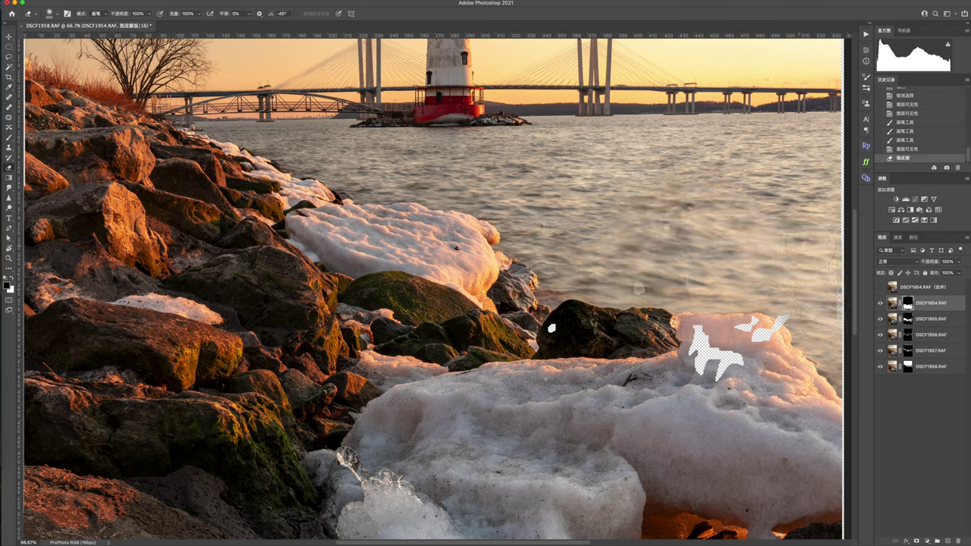
{"action": "mouse_move", "coordinate": [825, 228]}
{"action": "left_mouse_down"}
{"action": "mouse_move", "coordinate": [810, 251]}
{"action": "mouse_move", "coordinate": [805, 241]}
{"action": "left_mouse_up"}
{"action": "left_click_drag", "start_coordinate": [797, 204], "coordinate": [819, 199]}
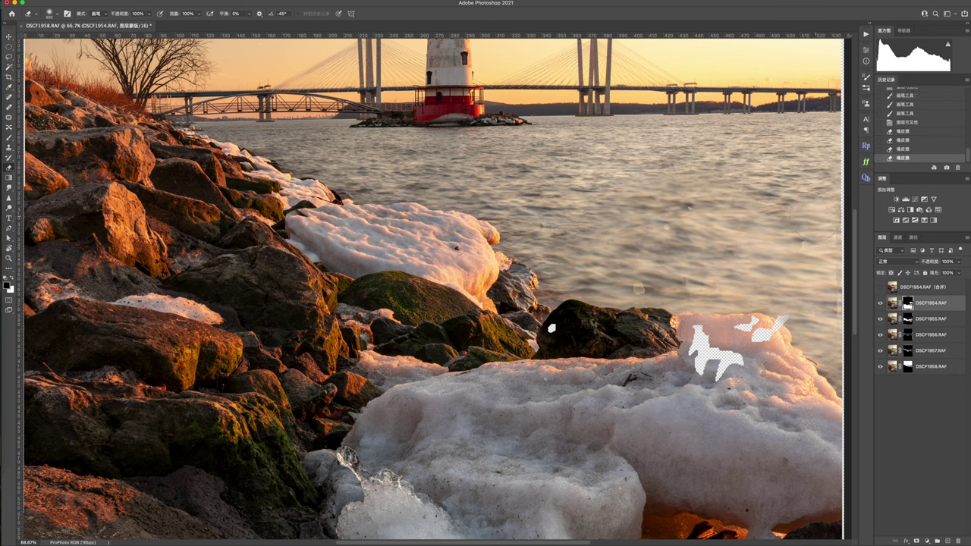
{"action": "mouse_move", "coordinate": [694, 330]}
{"action": "left_mouse_down"}
{"action": "mouse_move", "coordinate": [732, 372]}
{"action": "mouse_move", "coordinate": [697, 357]}
{"action": "mouse_move", "coordinate": [773, 327]}
{"action": "mouse_move", "coordinate": [782, 311]}
{"action": "mouse_move", "coordinate": [786, 339]}
{"action": "left_mouse_up"}
{"action": "left_click", "coordinate": [757, 350]}
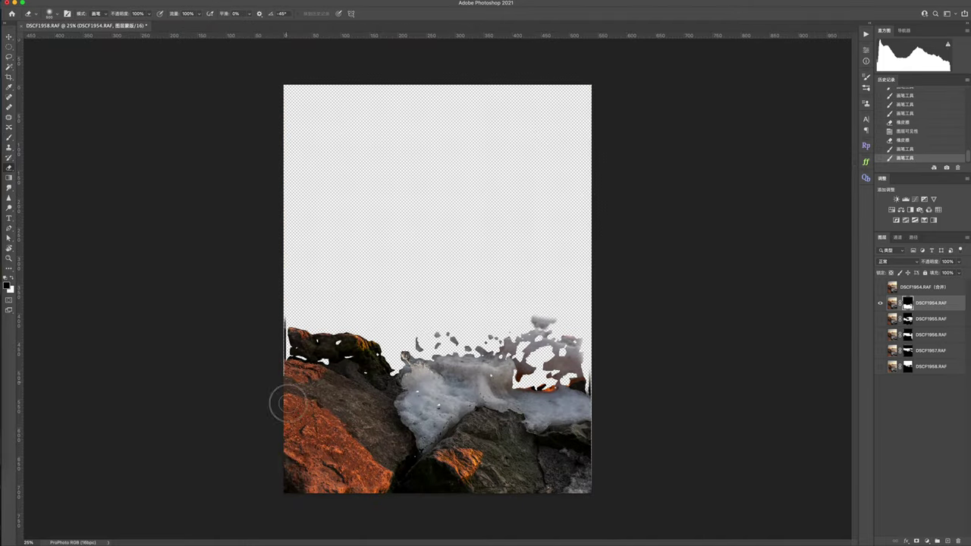
Step: Show all layers again and examine the blended shoreline, ice and water with the DSCF1958.RAF mask selected
{"action": "scroll", "coordinate": [283, 396], "scroll_direction": "up", "scroll_amount": 3}
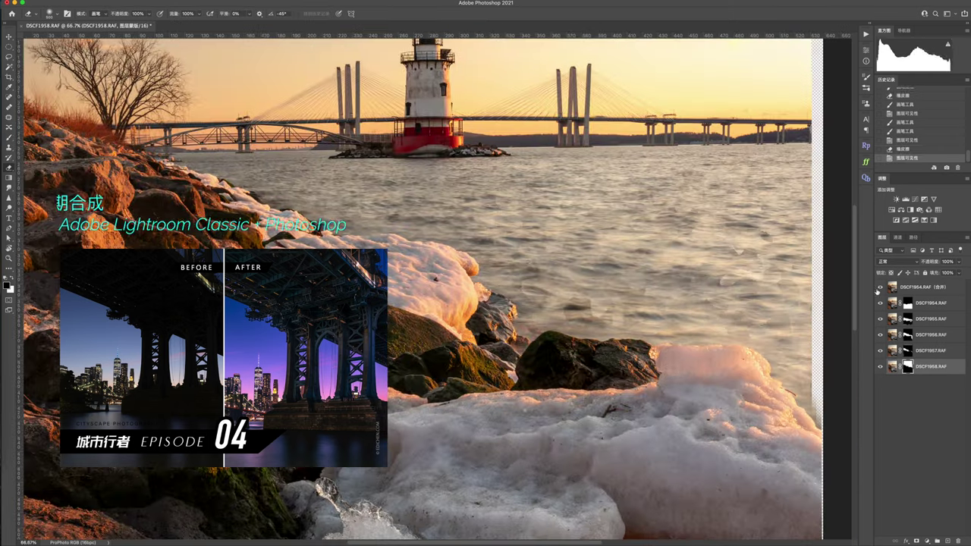
{"action": "right_click", "coordinate": [903, 362]}
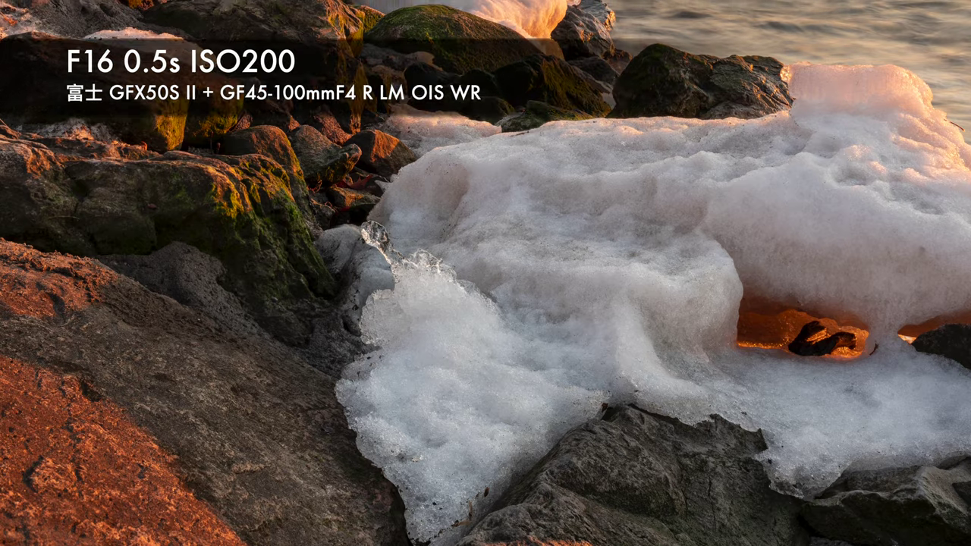